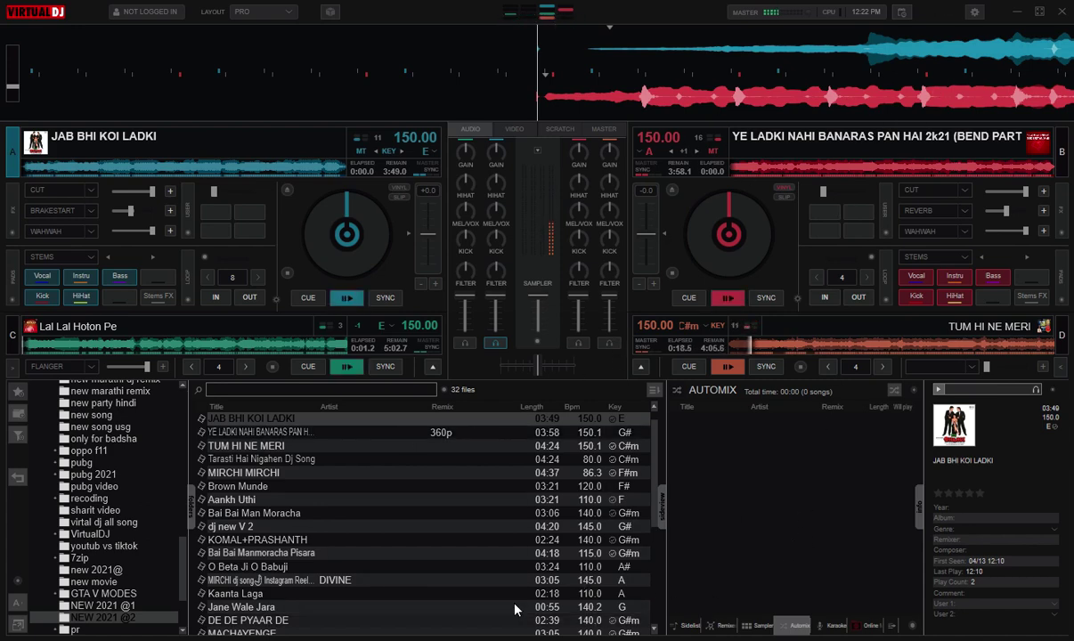
# Load the Cut effect on deck D and switch it on and off briefly during playback.
pyautogui.click(966, 366)
pyautogui.click(965, 406)
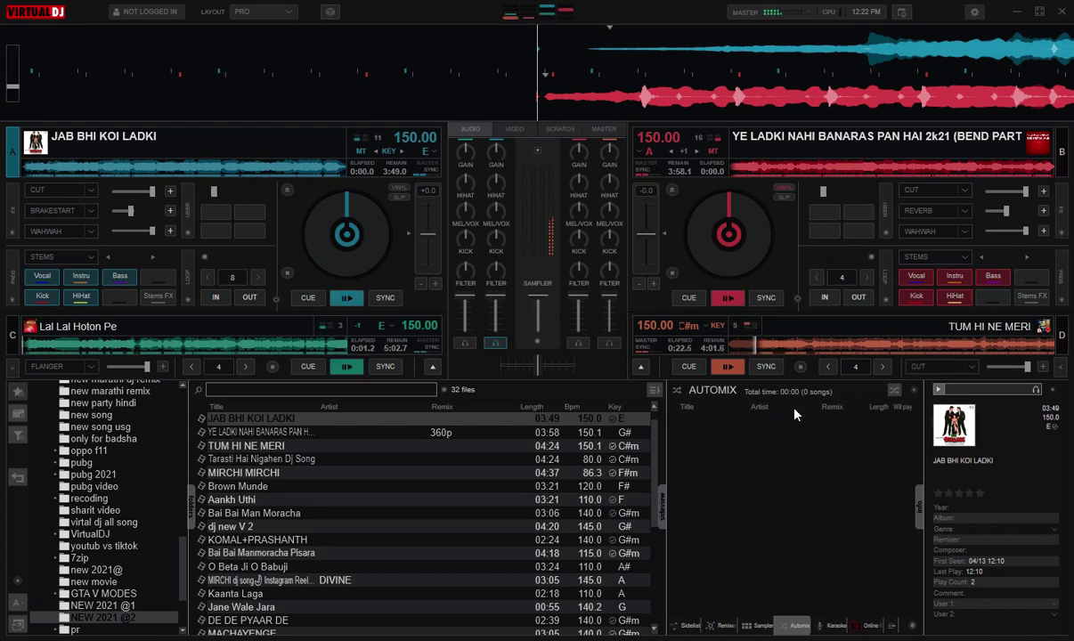
pyautogui.click(926, 367)
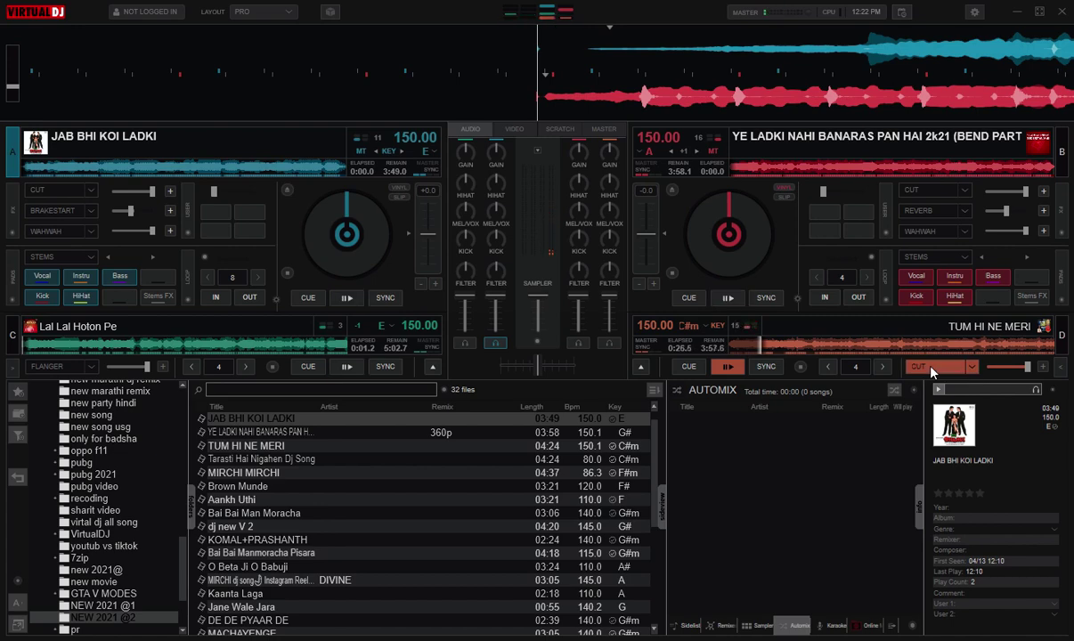
pyautogui.click(931, 372)
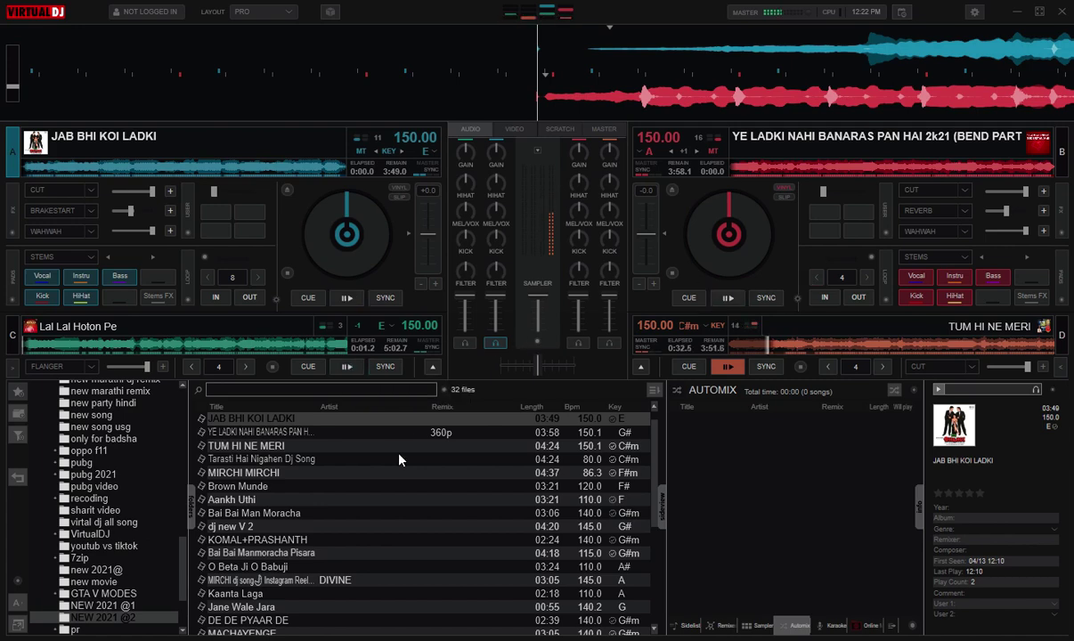
# Play Lal Lal Hoton Pe on deck C and bring its volume fader back up to full.
pyautogui.click(353, 368)
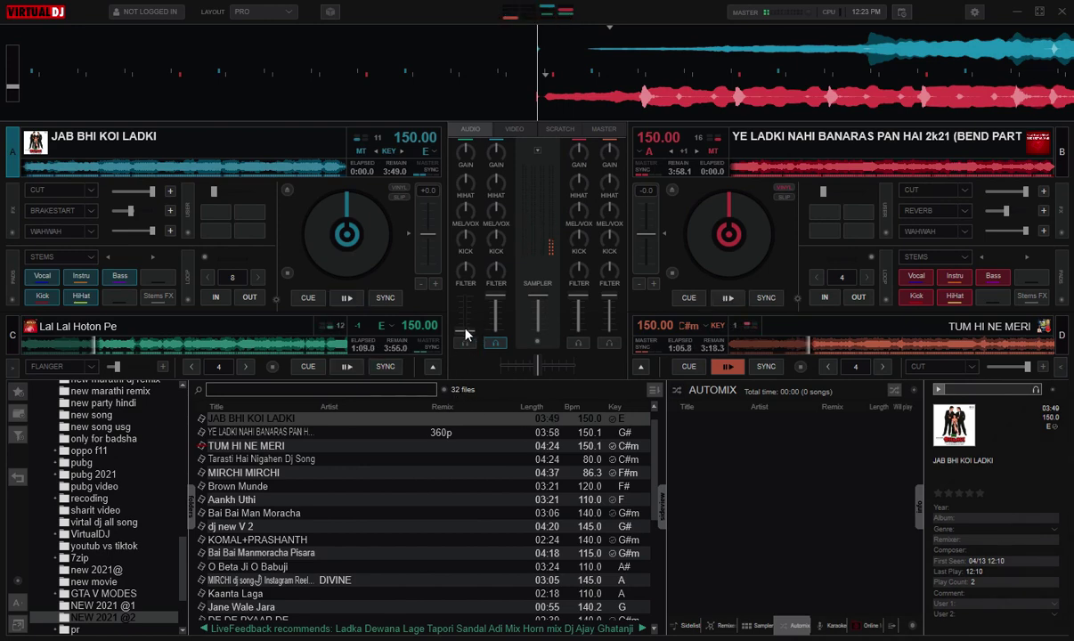
pyautogui.moveTo(464, 329); pyautogui.dragTo(470, 291)
# Switch Cut on and off on deck D, and replace it with Flanger at about half strength.
pyautogui.click(917, 367)
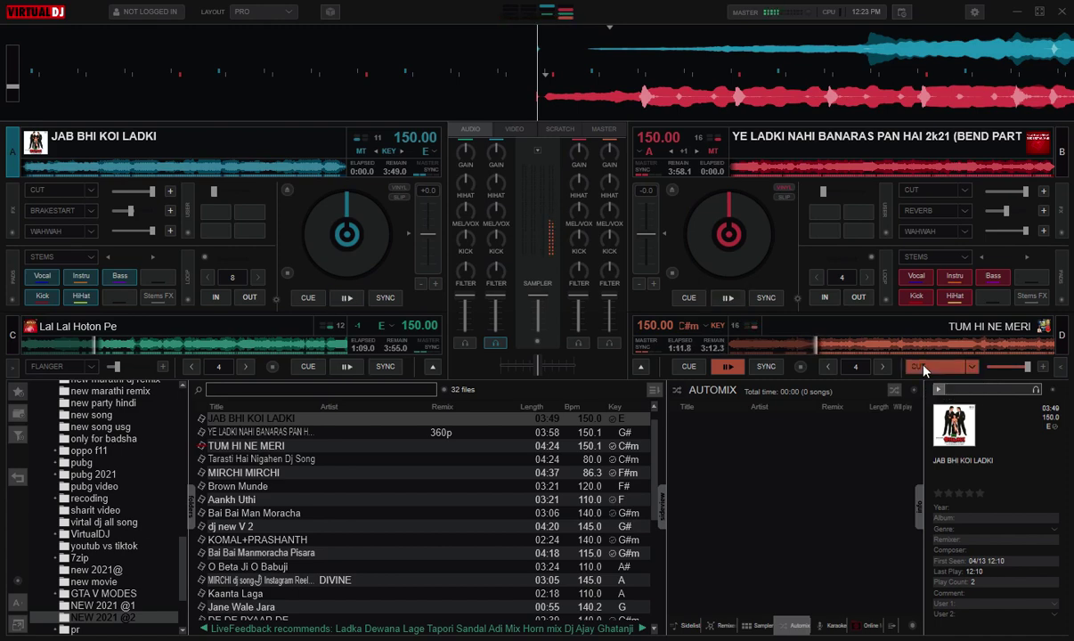
pyautogui.click(924, 368)
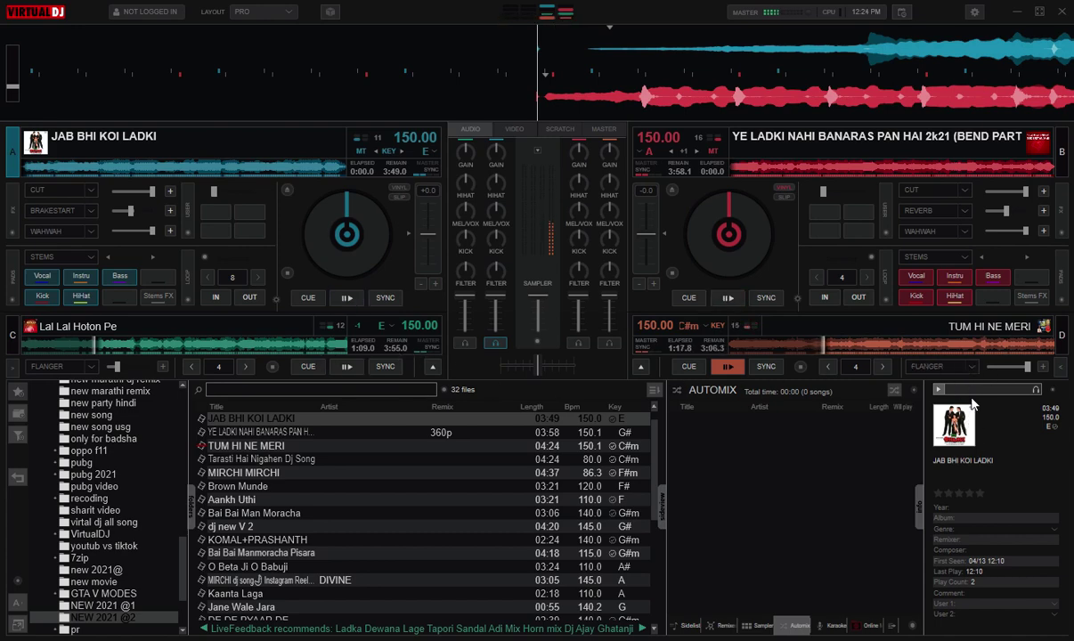
pyautogui.scroll(-2, 969, 370)
pyautogui.moveTo(1012, 369); pyautogui.dragTo(992, 373)
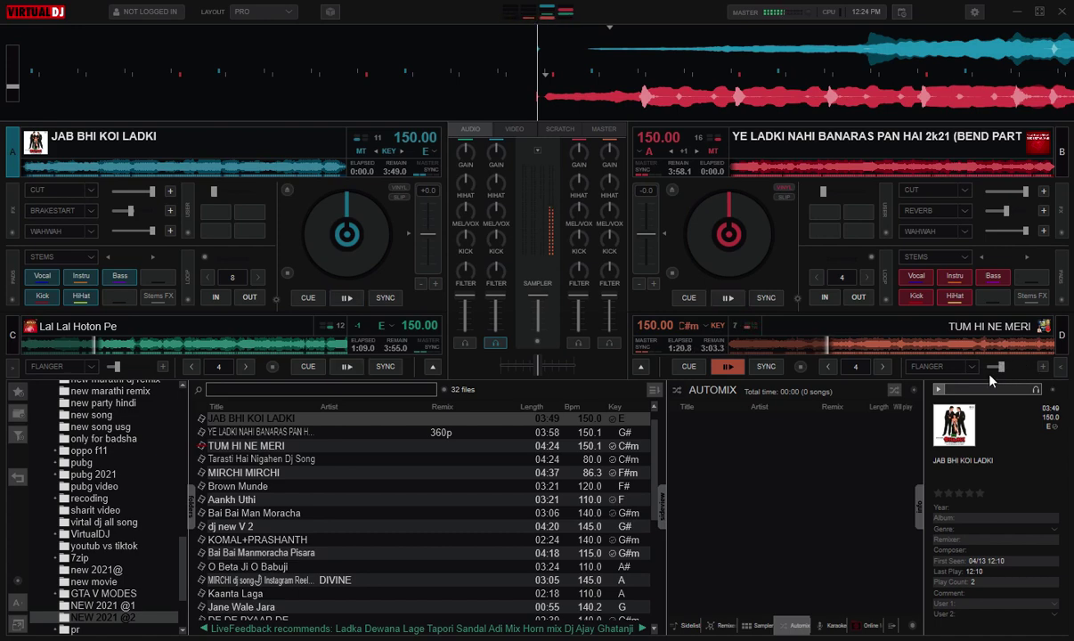
# Activate Flanger on deck D, sweep its strength down to the minimum, and switch the effect off.
pyautogui.click(937, 370)
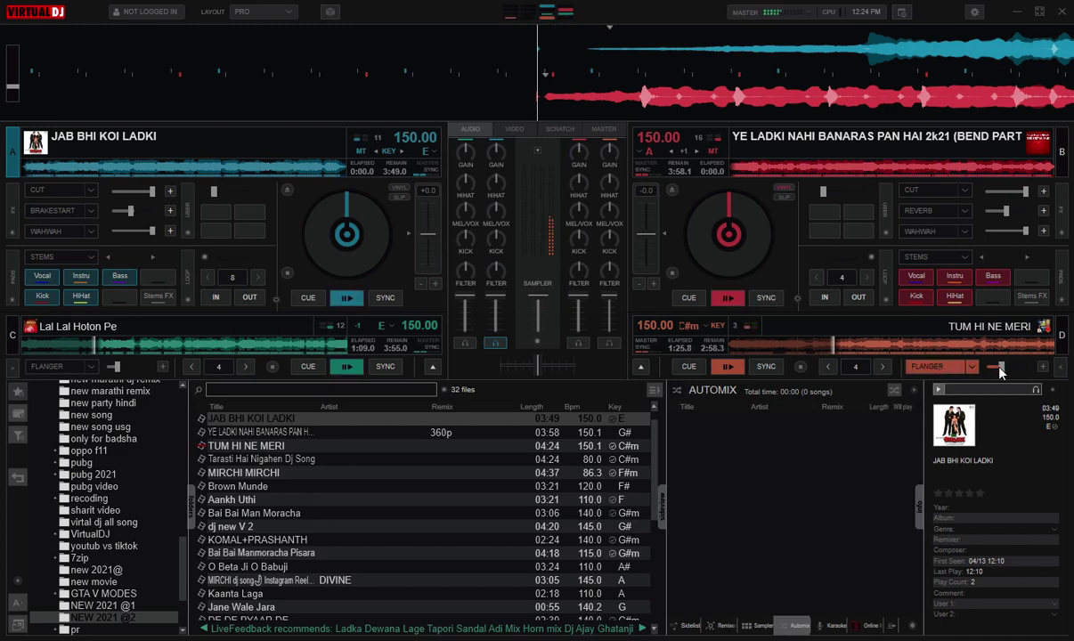
pyautogui.moveTo(999, 367); pyautogui.dragTo(937, 365)
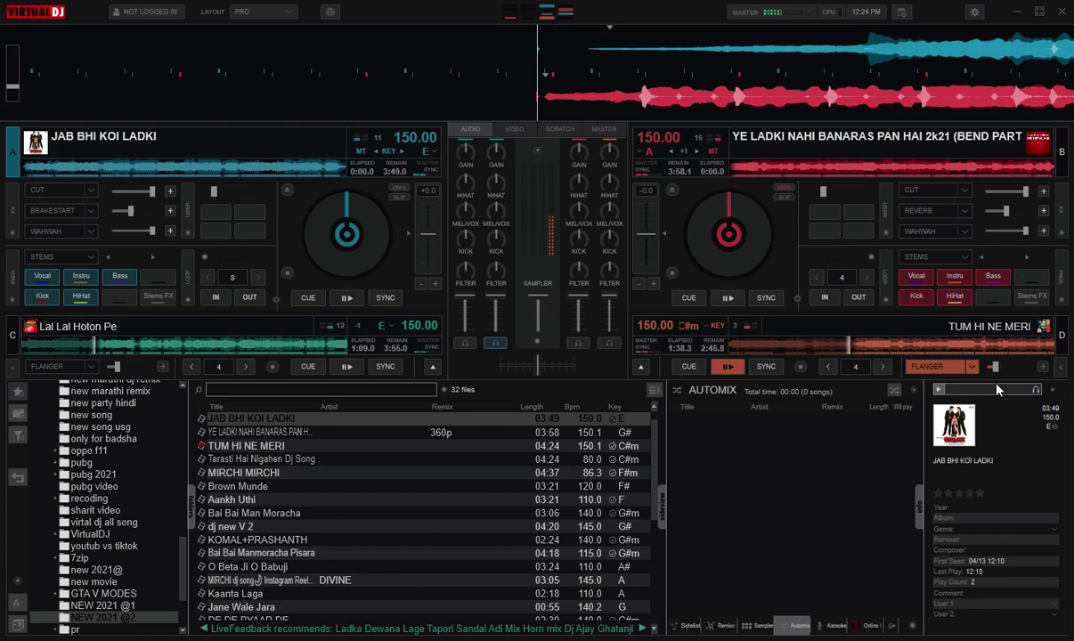
pyautogui.click(926, 370)
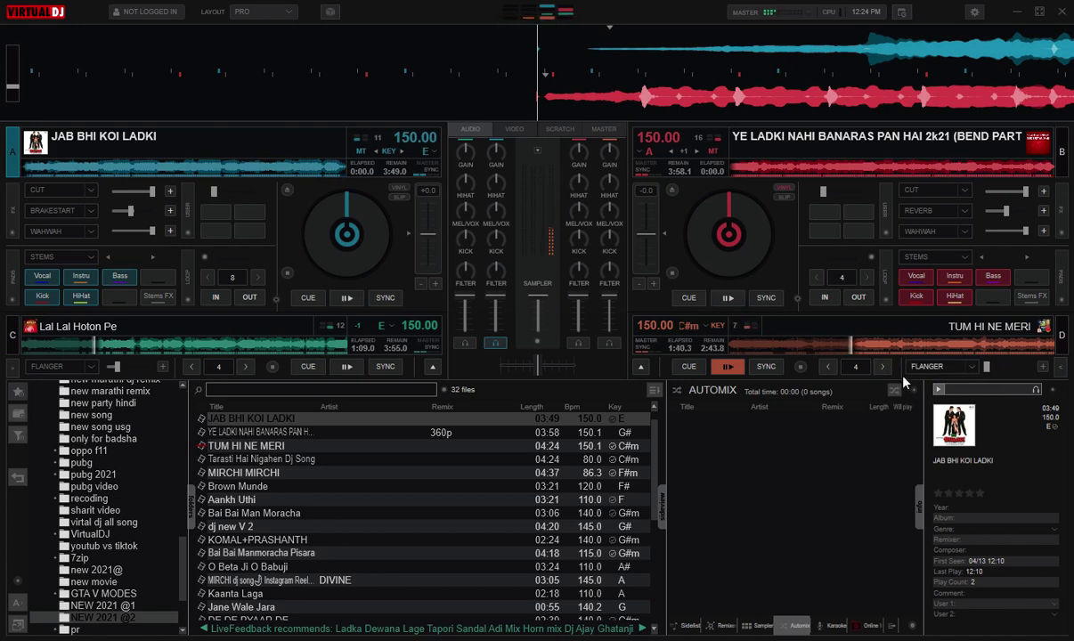
# Switch playback from deck D to deck A with deck D faded down, and seek deck C to 1:45.1.
pyautogui.click(347, 299)
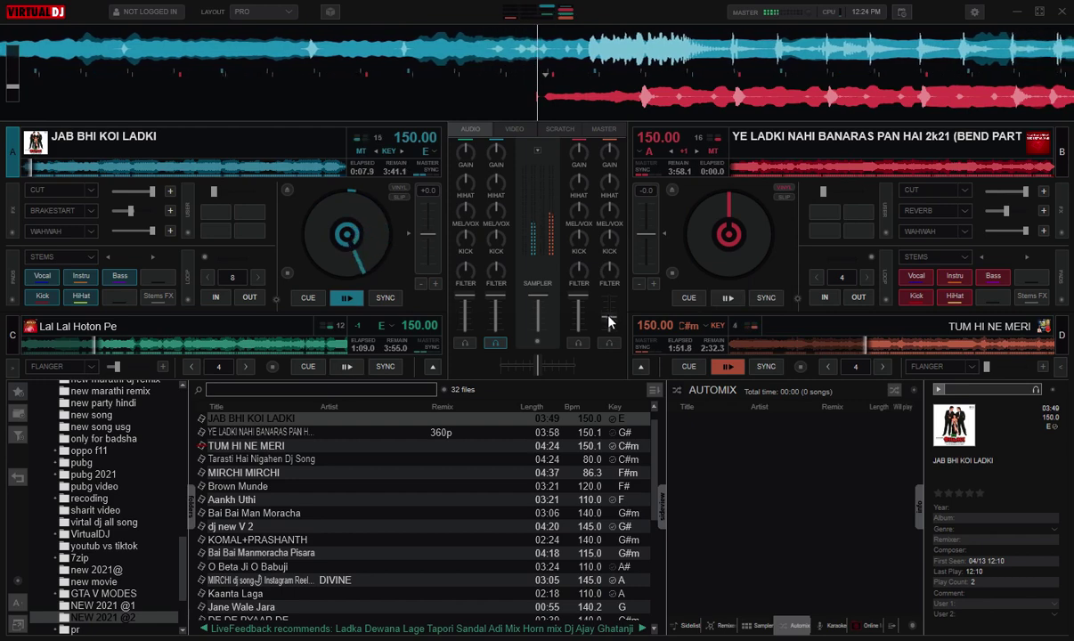
pyautogui.click(722, 367)
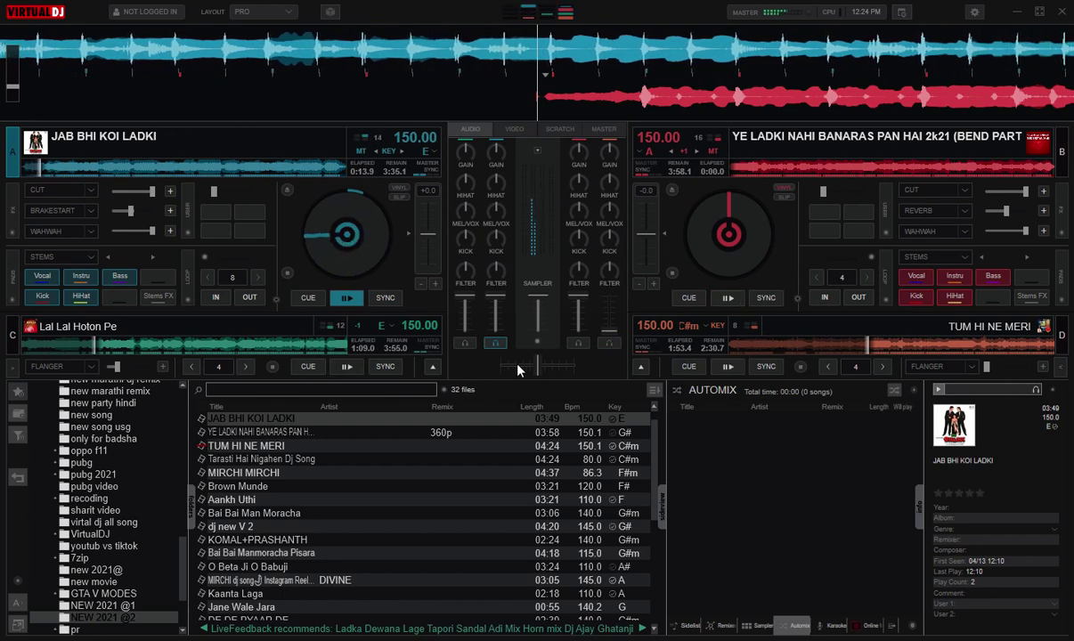
pyautogui.click(105, 347)
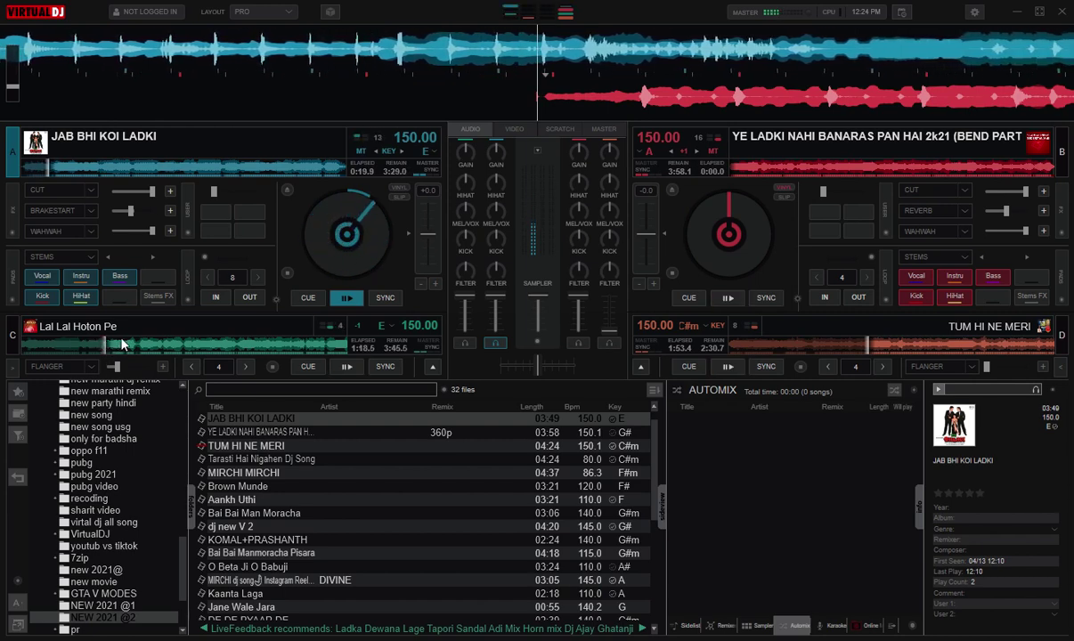
pyautogui.click(135, 348)
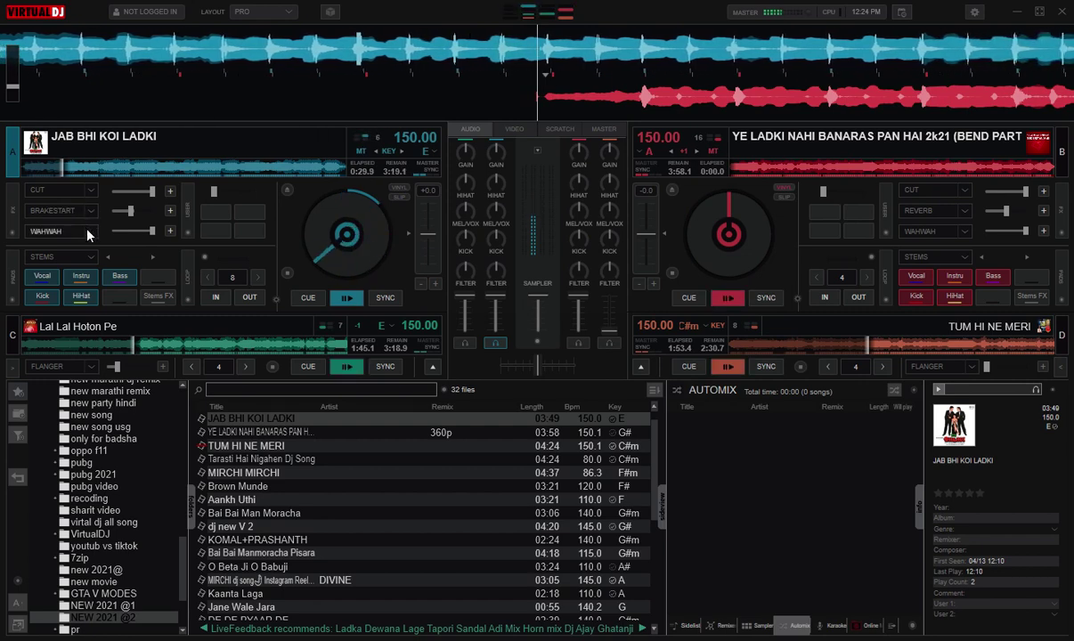
# Load Flanger at 51% in deck A's third effect slot, and lower the Cut strengths on decks A and B and Wahwah on deck B.
pyautogui.click(126, 347)
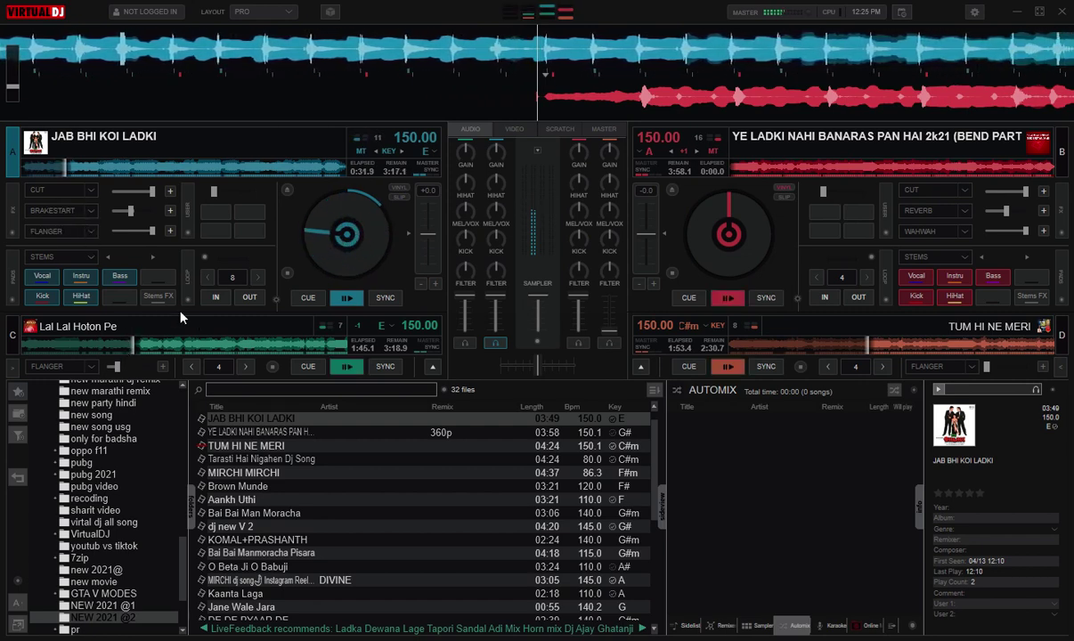
pyautogui.click(131, 231)
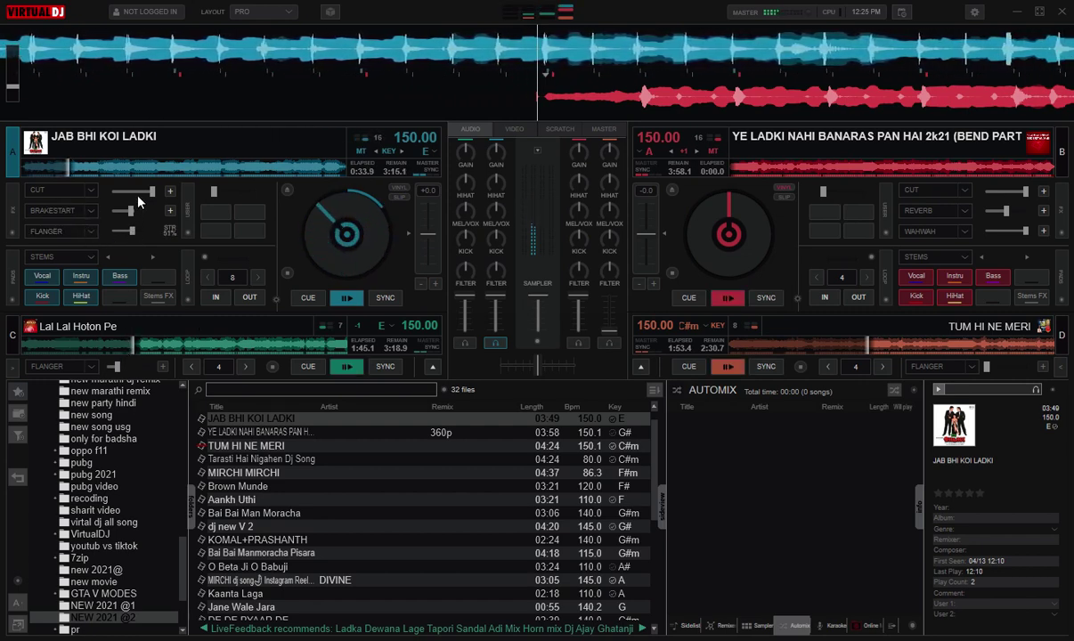
pyautogui.moveTo(151, 191); pyautogui.dragTo(139, 200)
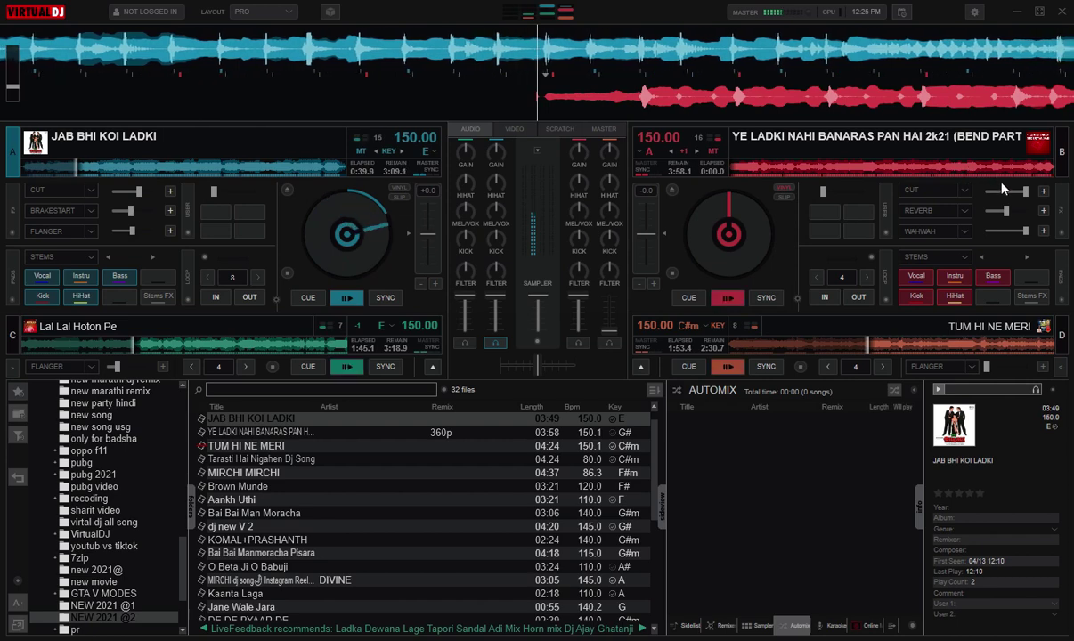
pyautogui.moveTo(1026, 192); pyautogui.dragTo(1012, 230)
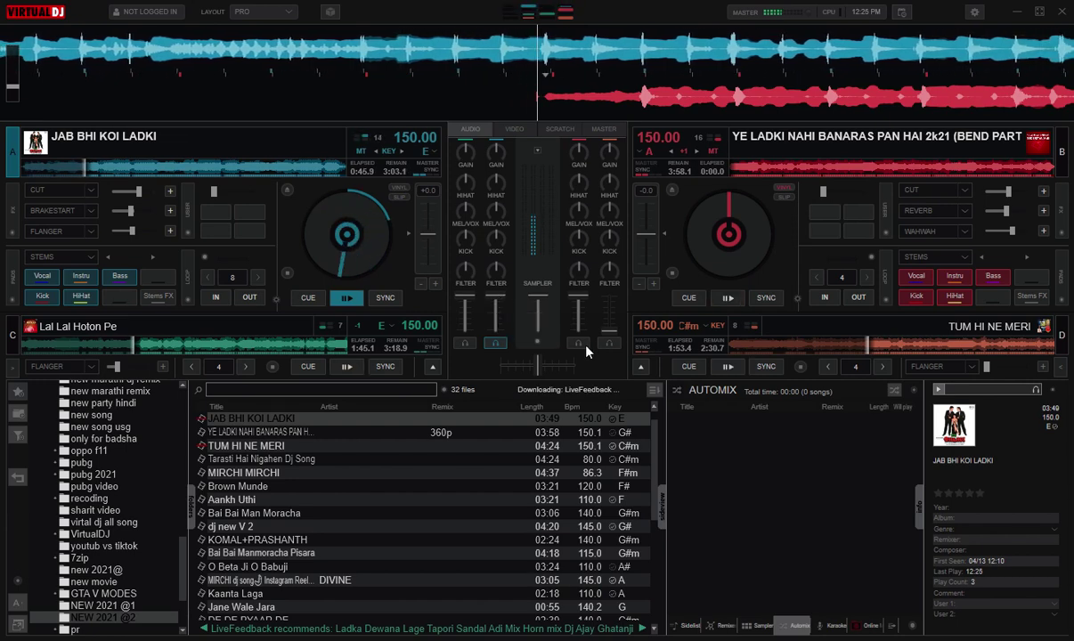
# Mix into deck B by fading deck A's low EQ and volume, reset that EQ, and pause deck A.
pyautogui.click(726, 299)
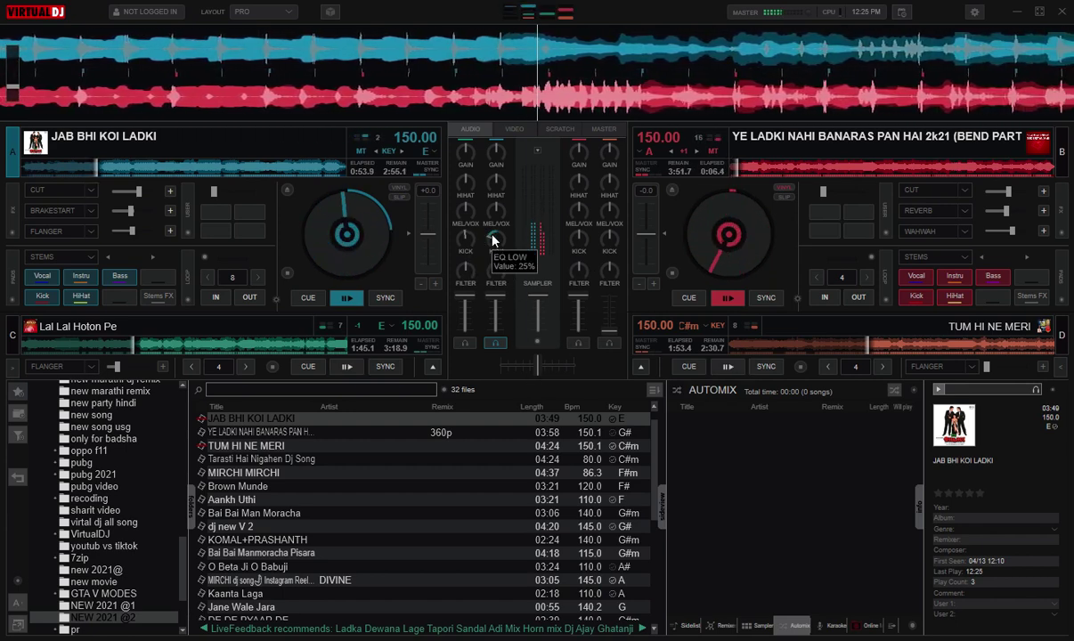
pyautogui.moveTo(492, 237); pyautogui.dragTo(500, 330)
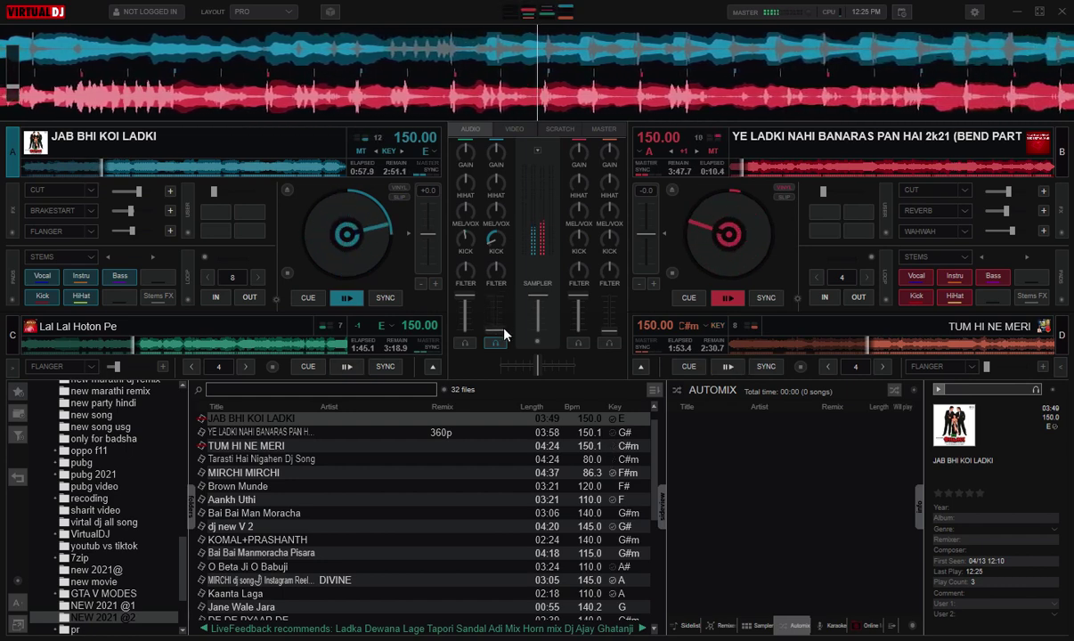
pyautogui.rightClick(502, 243)
pyautogui.click(346, 298)
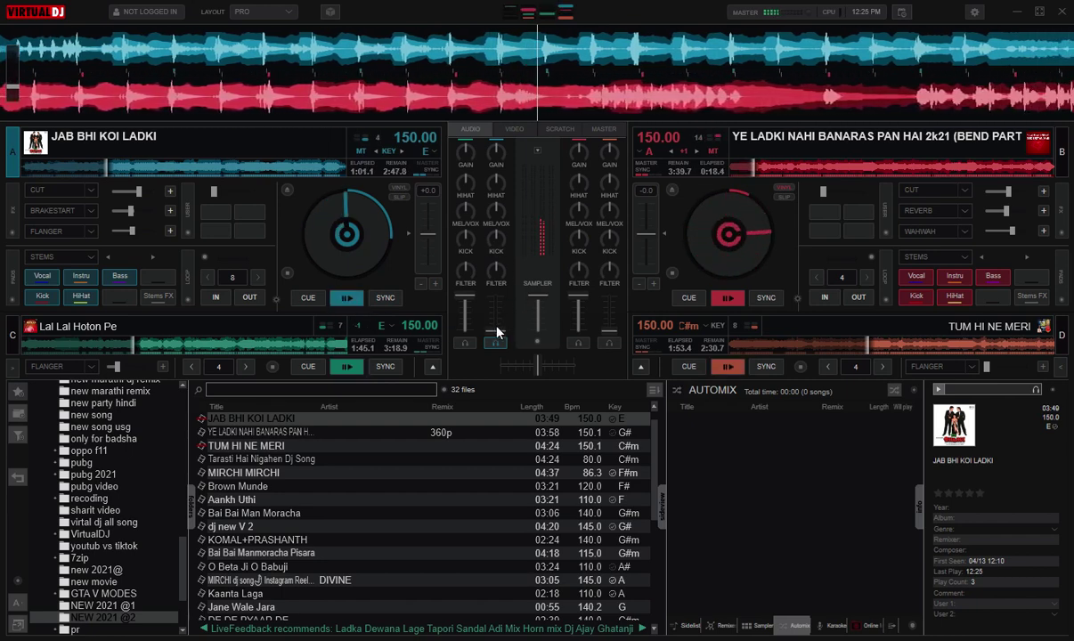
# Seek Jab Bhi Koi Ladki on deck A to 2:11.7.
pyautogui.click(132, 169)
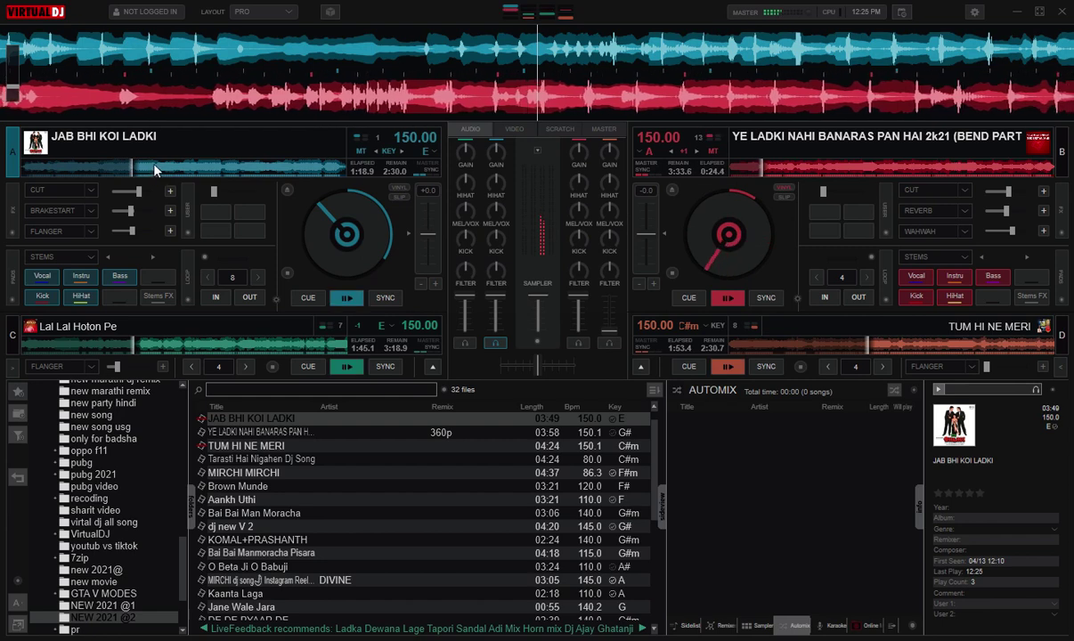
pyautogui.click(100, 169)
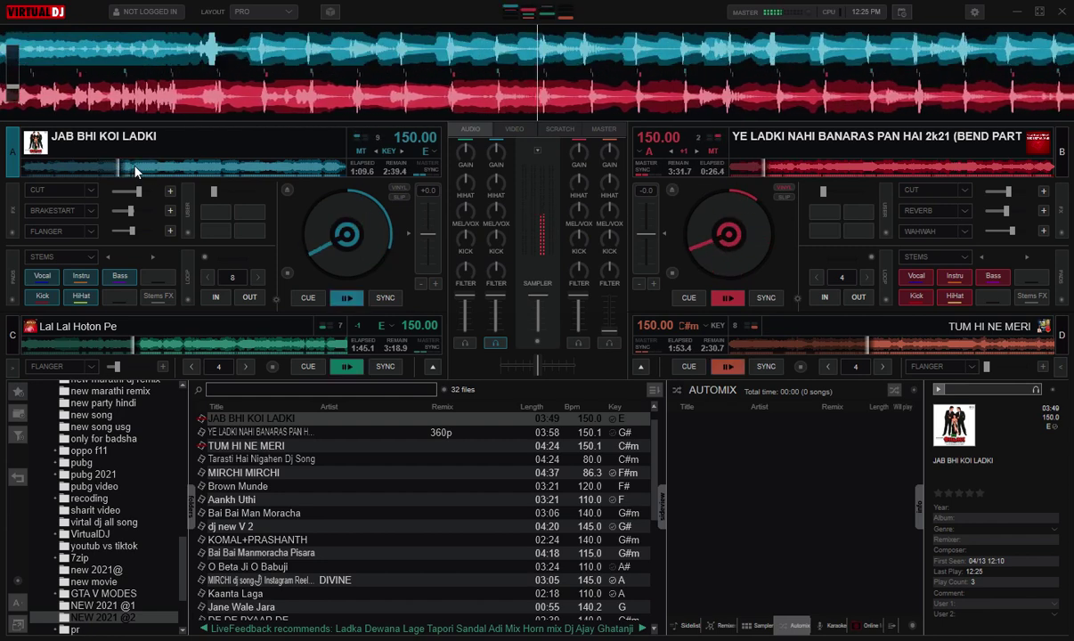
pyautogui.click(170, 168)
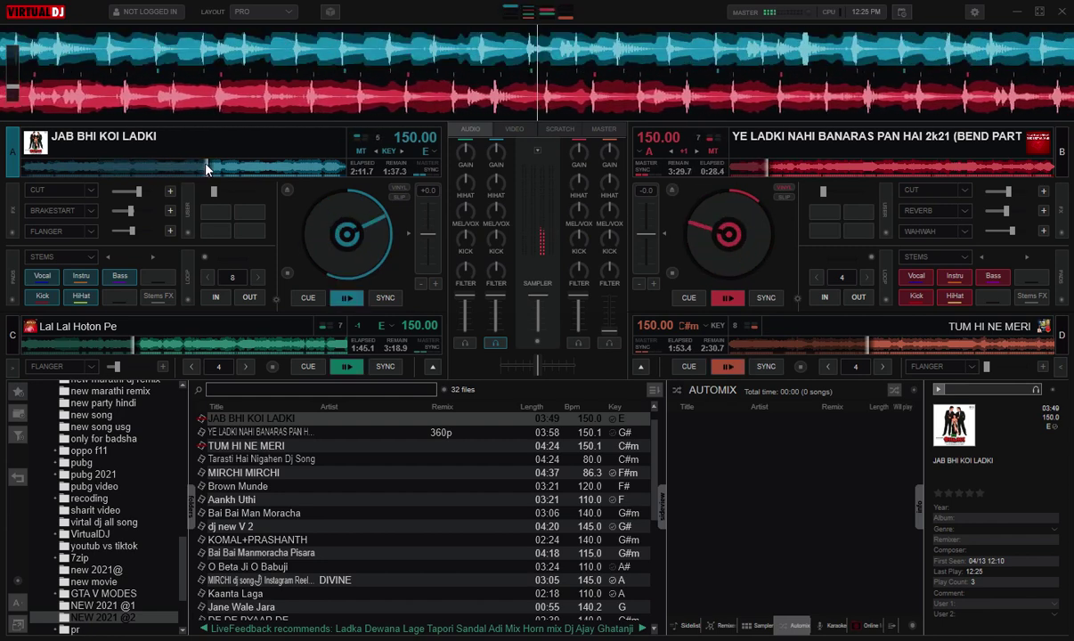
pyautogui.click(206, 168)
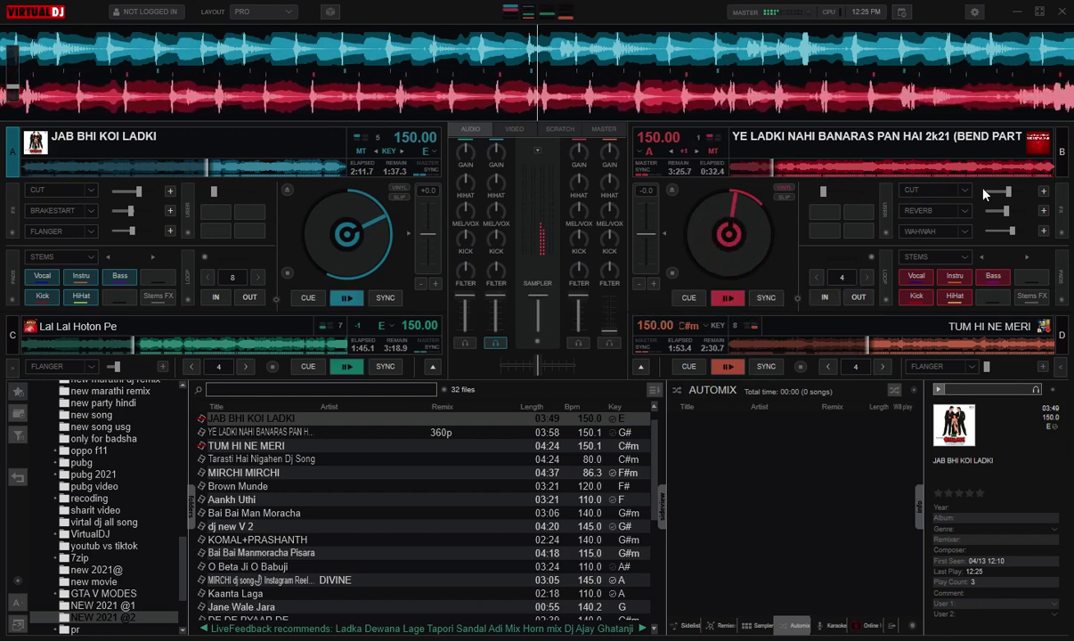
# Switch Cut on and off on deck B, and activate Wahwah in its third effect slot.
pyautogui.click(928, 196)
pyautogui.click(929, 196)
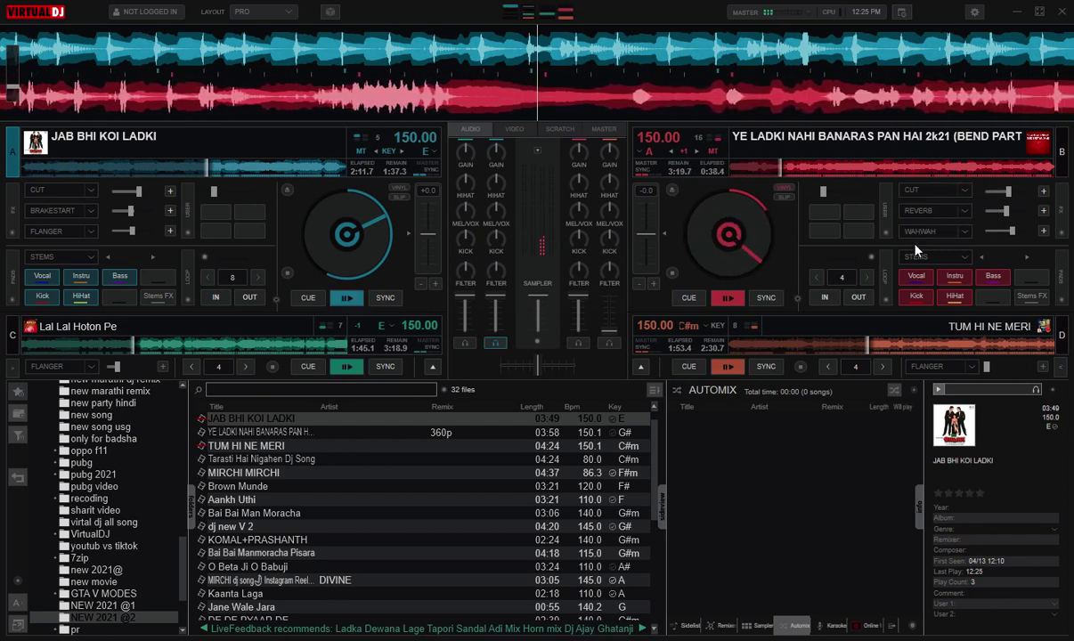
pyautogui.click(931, 230)
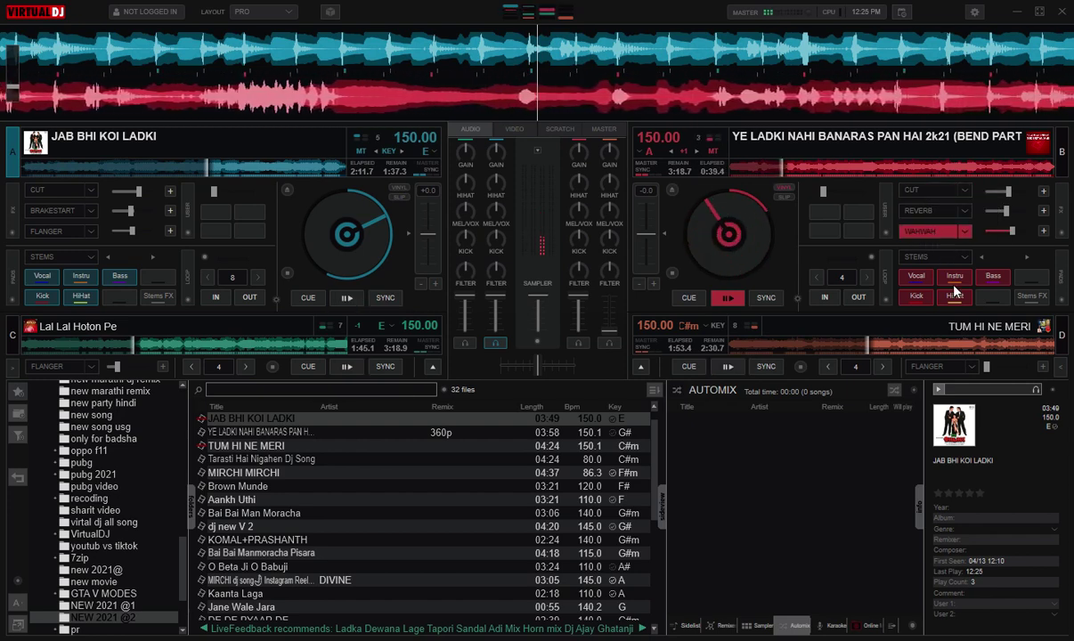
# Replace Wahwah with Flanger at 53% strength on deck B, and switch the effect off after use.
pyautogui.click(958, 351)
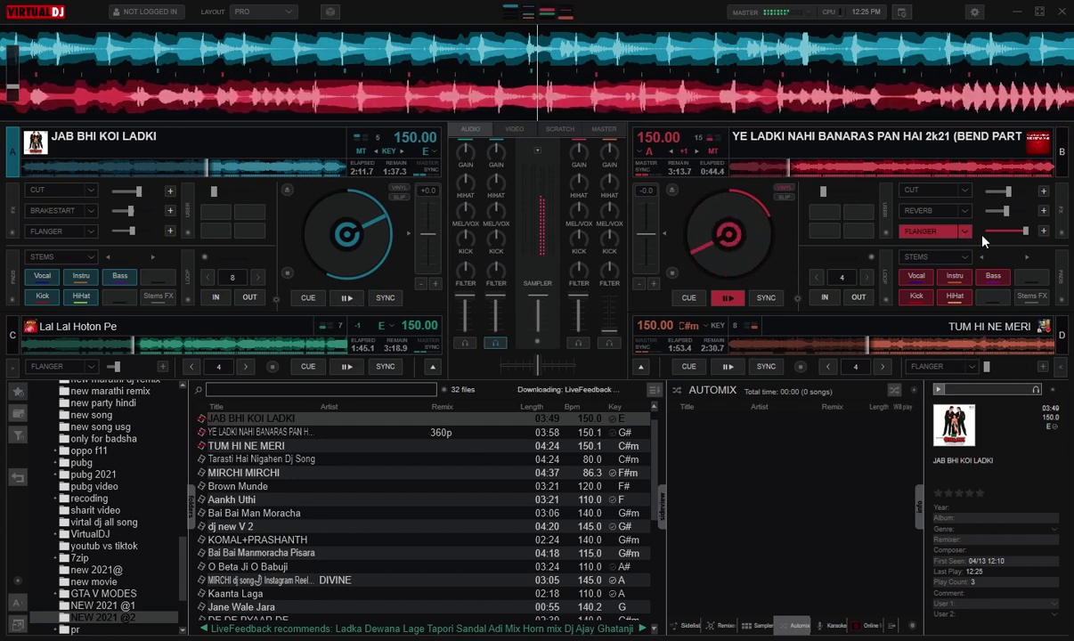
pyautogui.moveTo(1012, 231); pyautogui.dragTo(1006, 231)
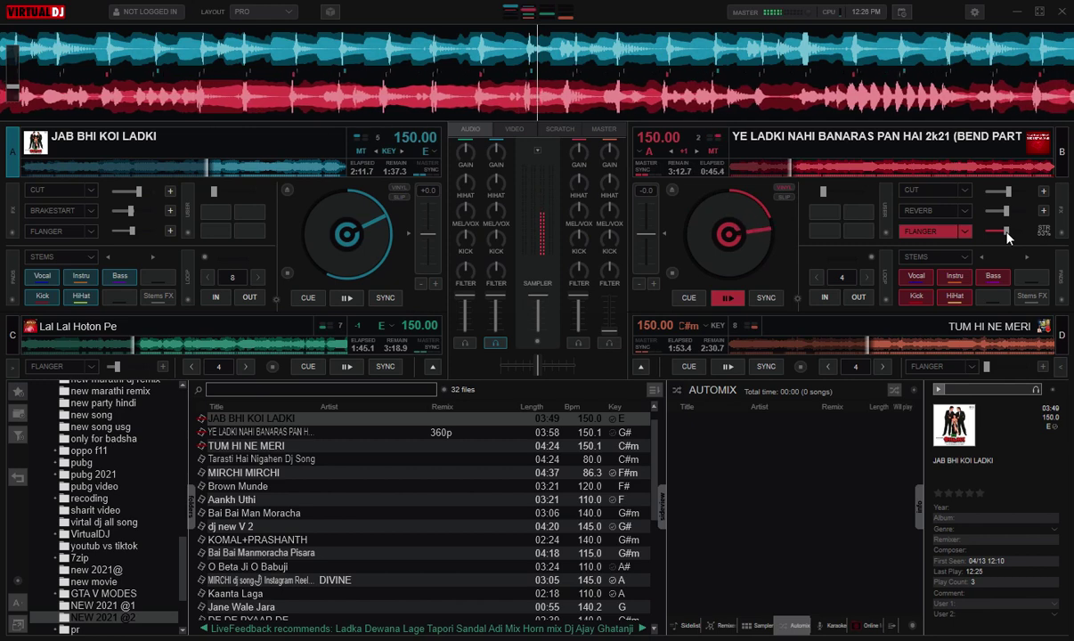
pyautogui.click(922, 233)
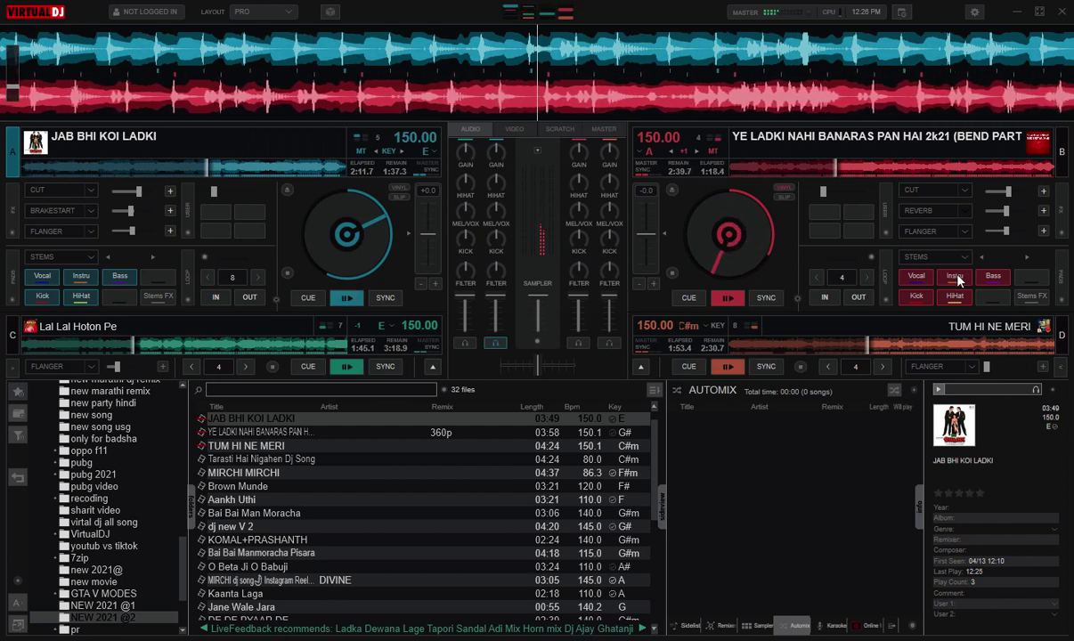
# Load Brakestart in deck B's second effect slot and activate it.
pyautogui.scroll(2, 926, 217)
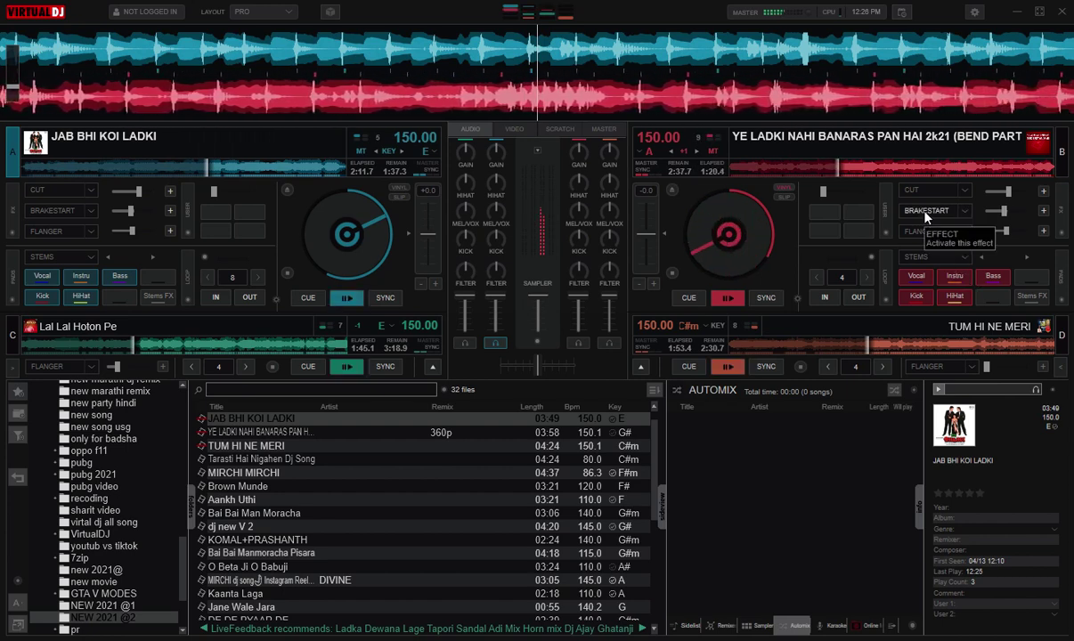
pyautogui.click(924, 214)
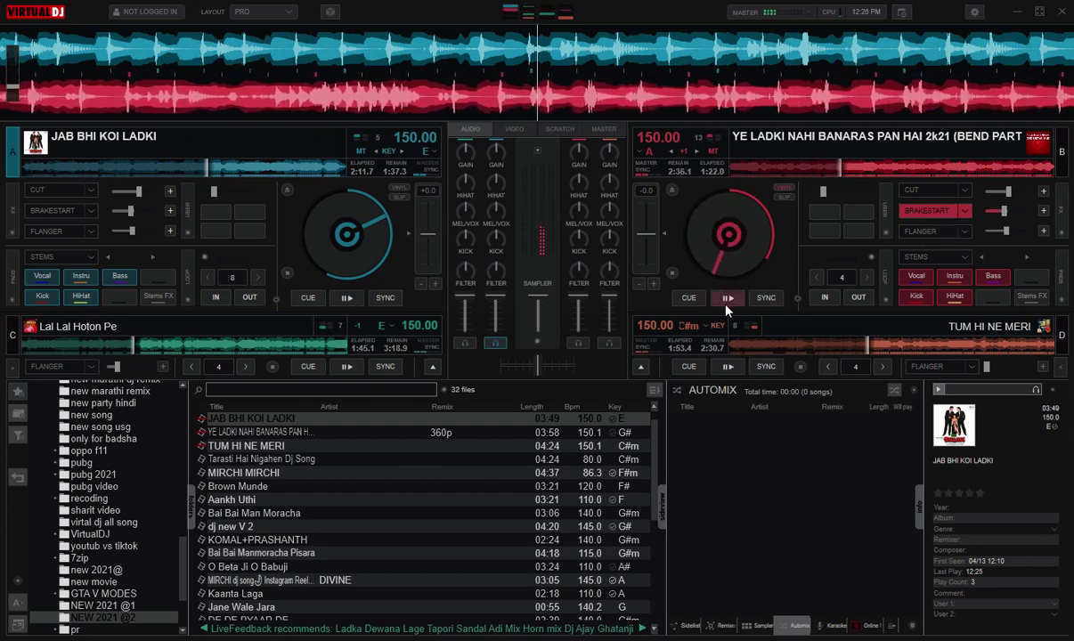